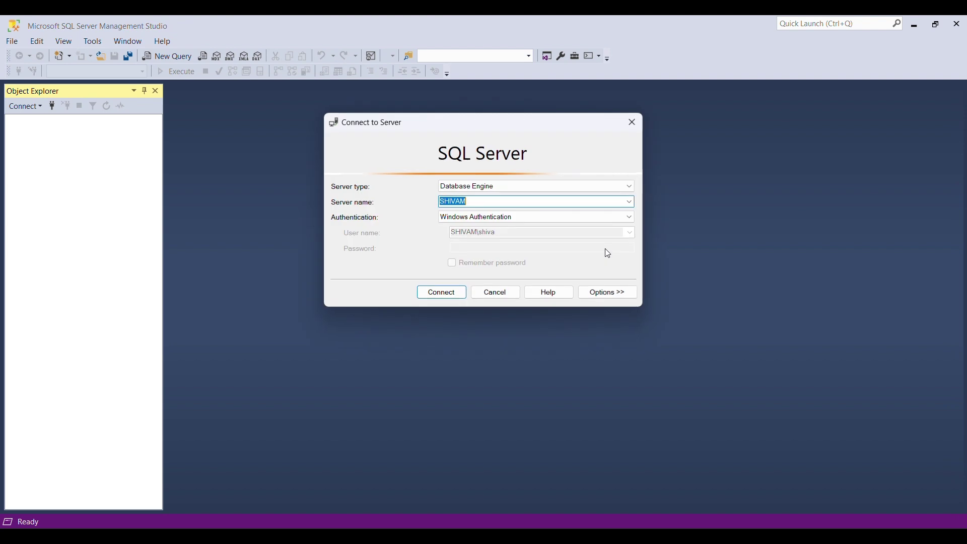
# Connect to the Database Engine server with Windows Authentication and start the Generate Scripts wizard for the SQLJoin database
pyautogui.click(441, 293)
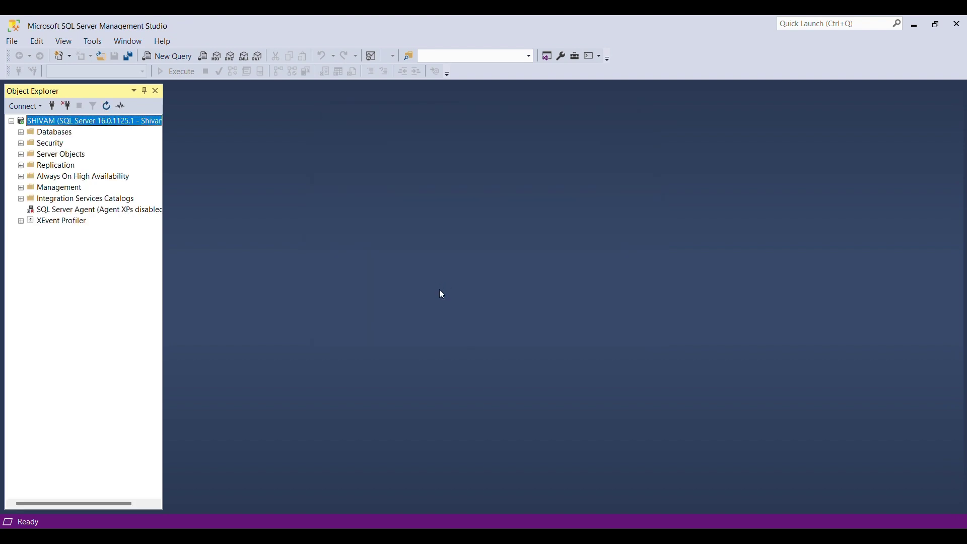
pyautogui.click(21, 132)
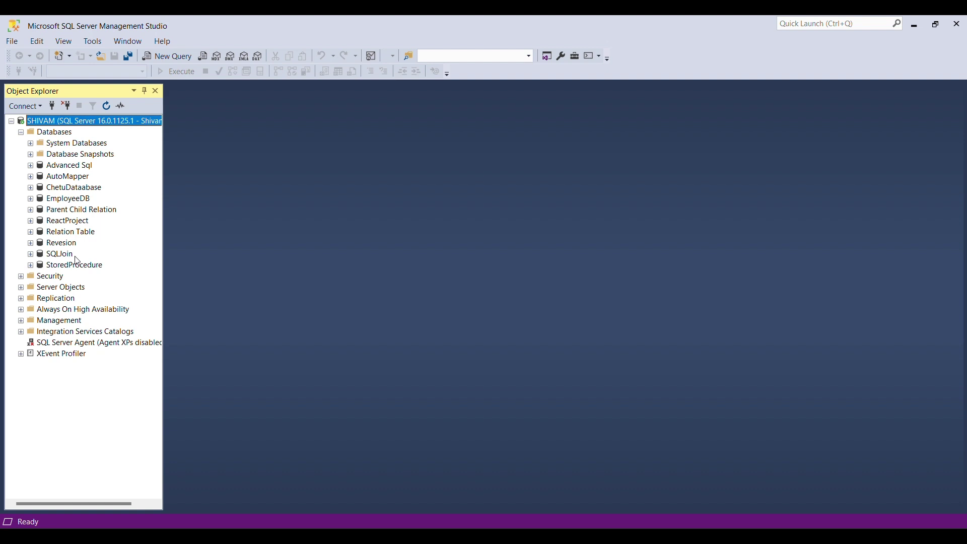
pyautogui.click(60, 254)
pyautogui.rightClick(60, 254)
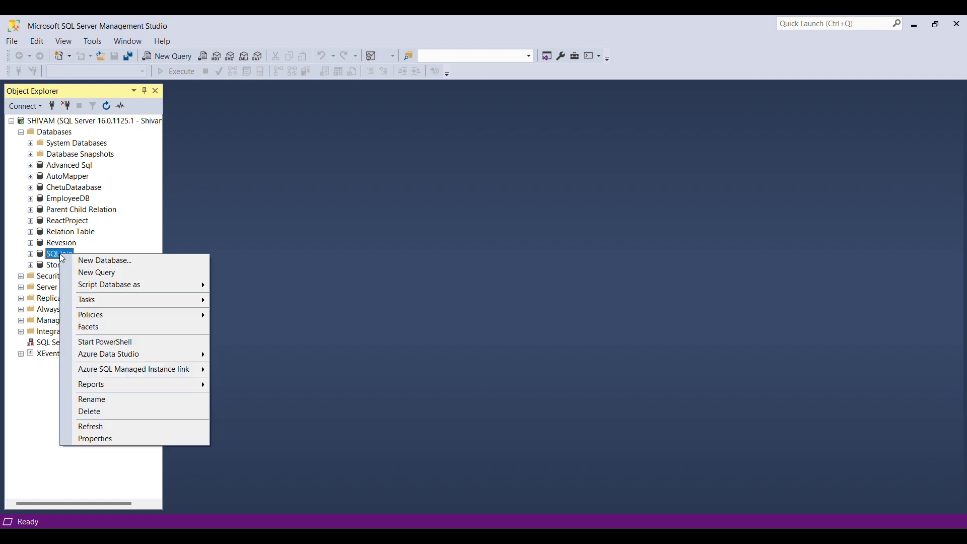
pyautogui.moveTo(129, 306)
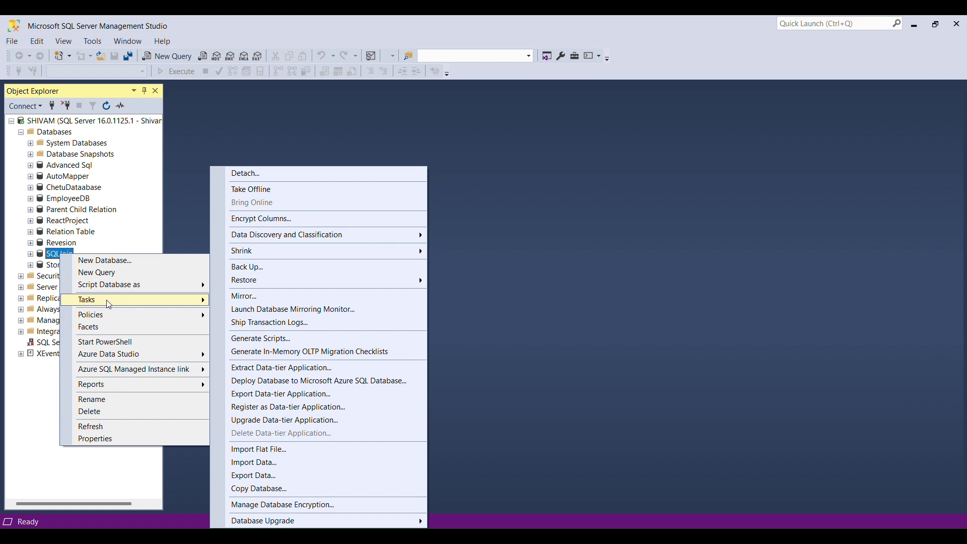
pyautogui.moveTo(199, 300)
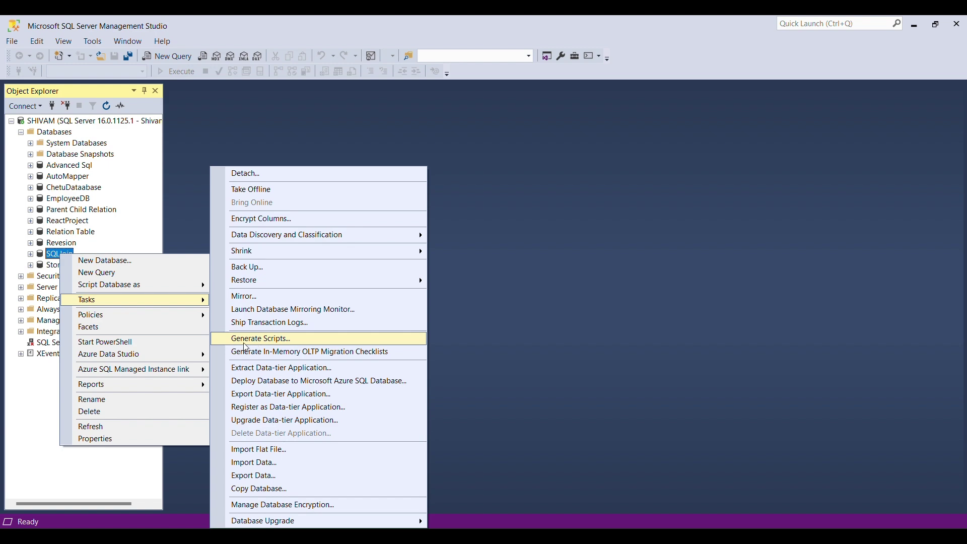
pyautogui.click(276, 340)
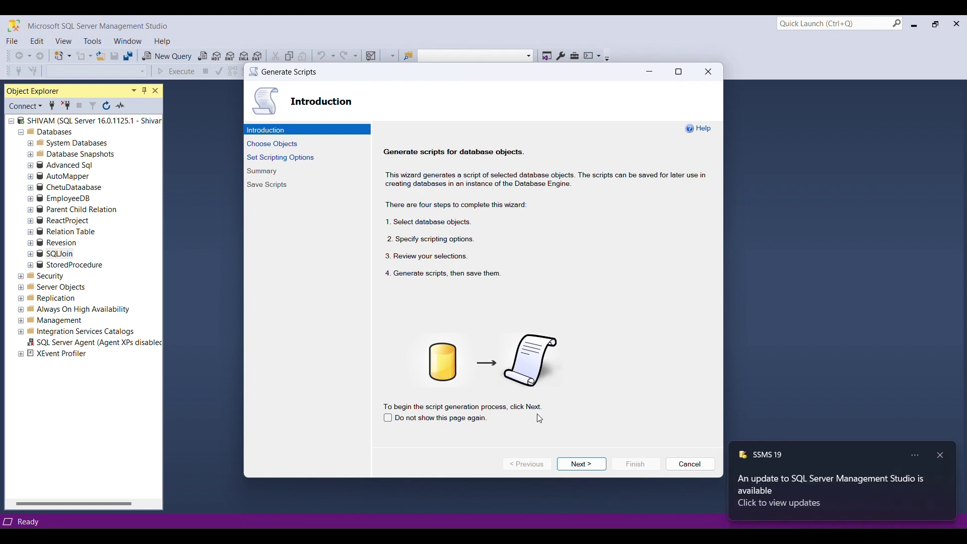
pyautogui.click(940, 455)
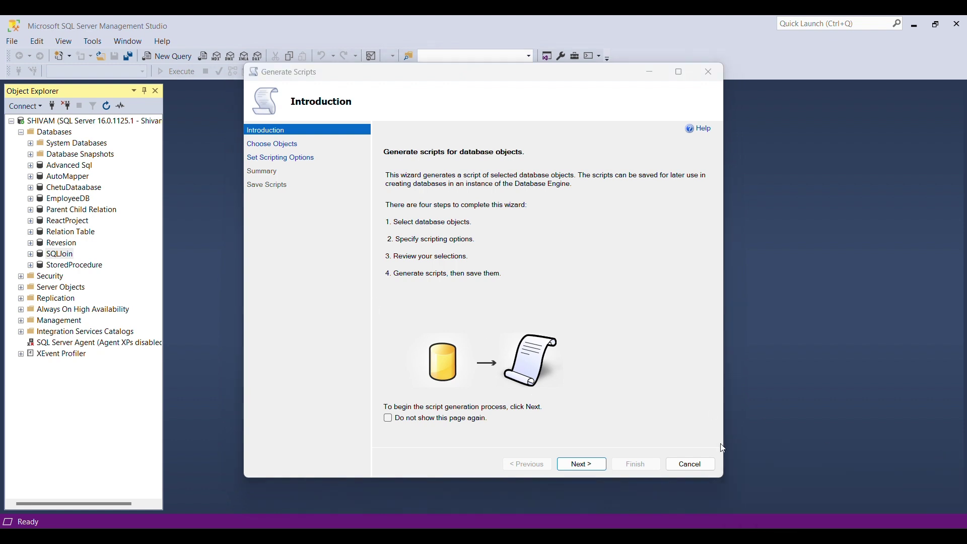
# Choose to script specific database objects and include all tables, dbo.Course and dbo.Employee
pyautogui.click(588, 468)
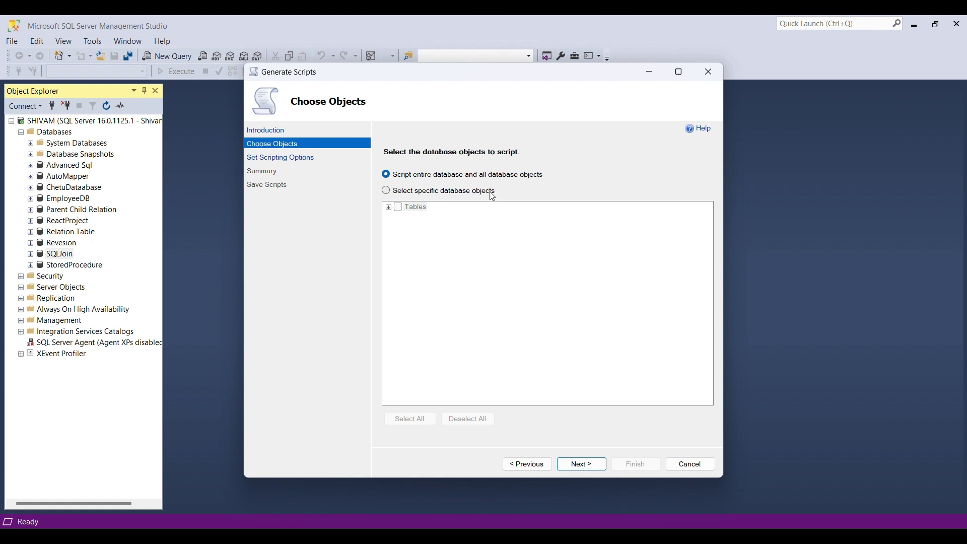
pyautogui.click(387, 192)
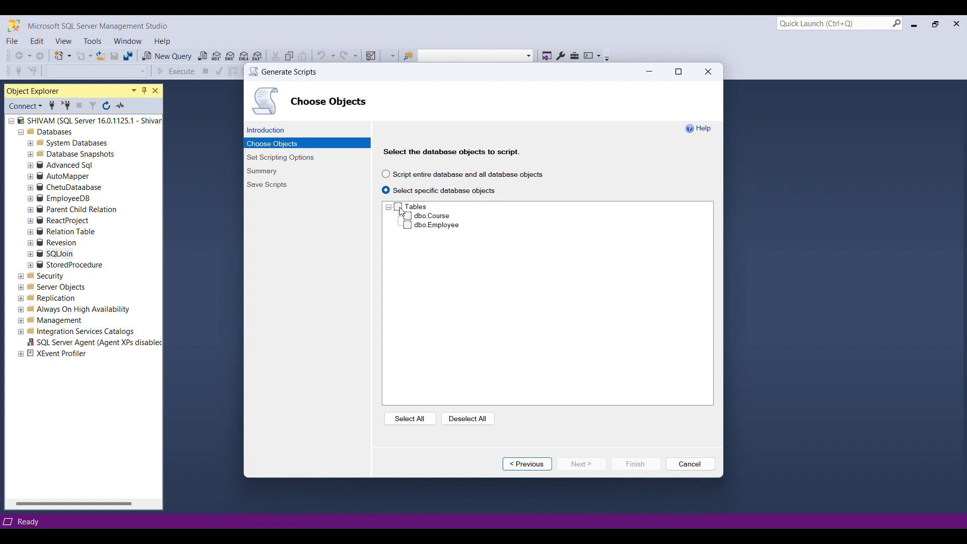
pyautogui.click(398, 207)
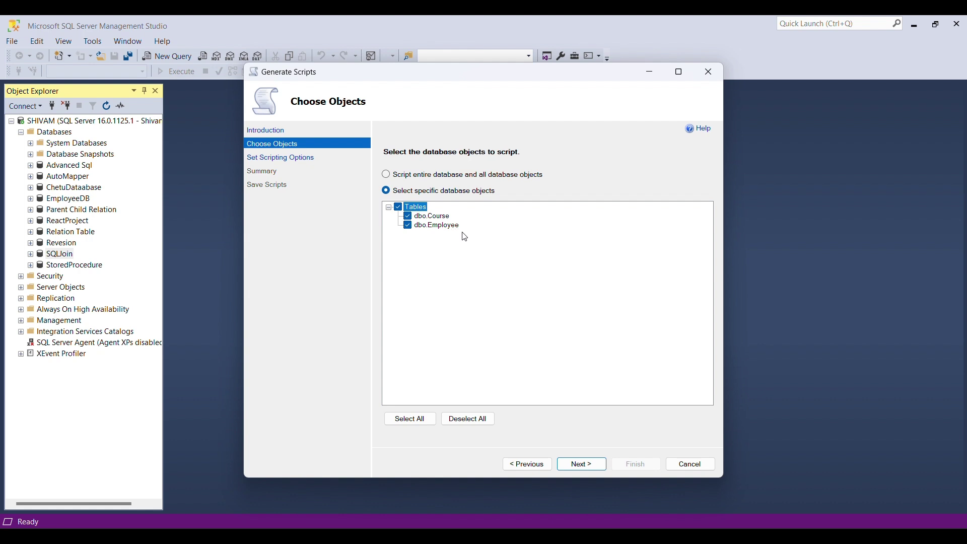
pyautogui.click(582, 467)
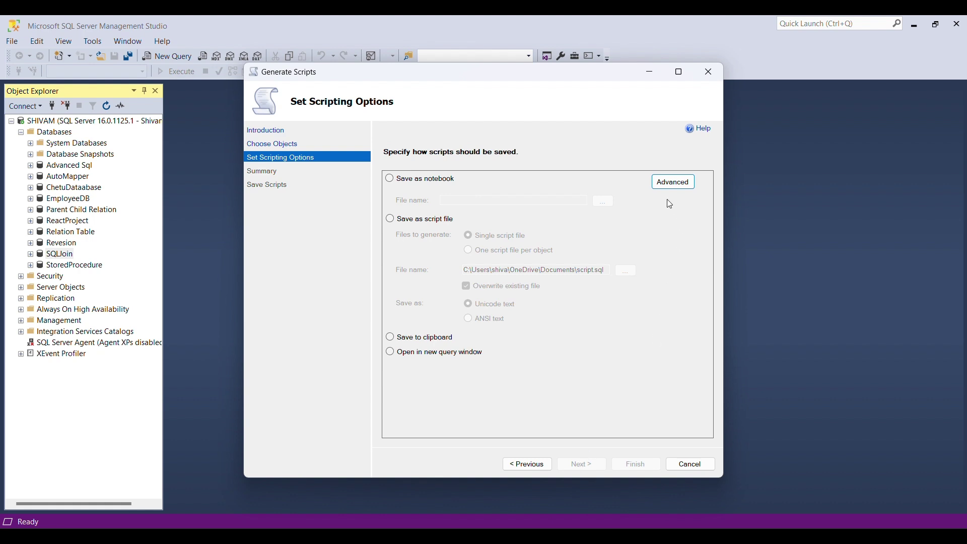
# Set Types of data to script to Schema and data in the advanced scripting options
pyautogui.click(678, 187)
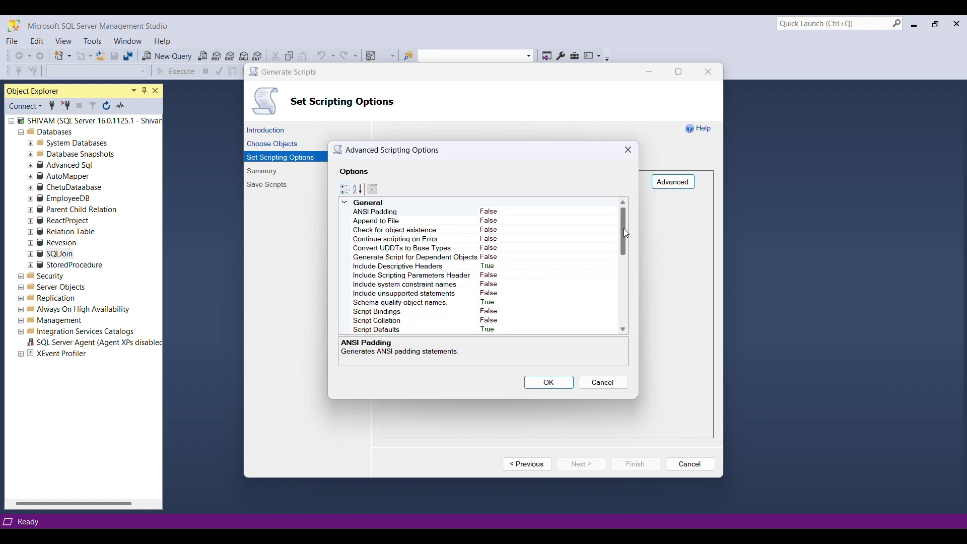
pyautogui.moveTo(623, 228); pyautogui.dragTo(622, 283)
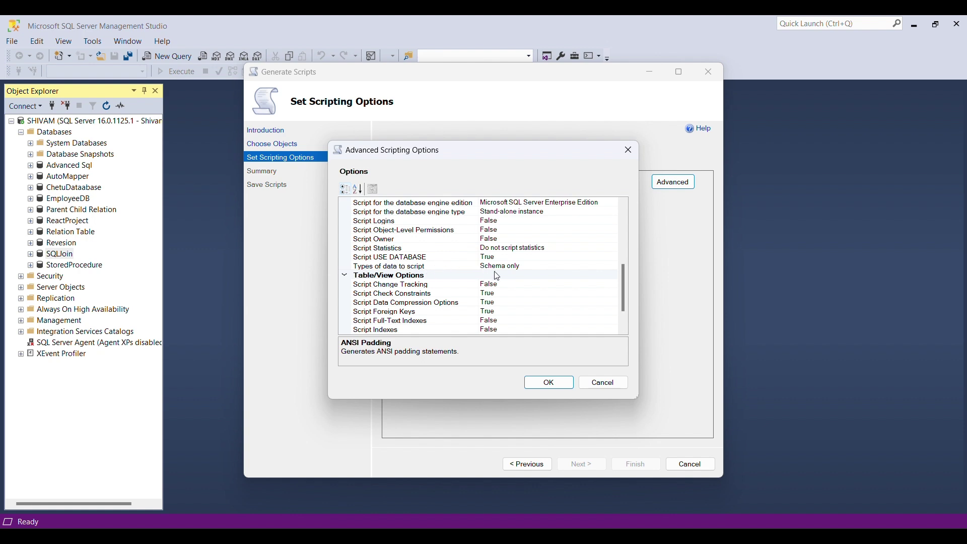
pyautogui.click(529, 268)
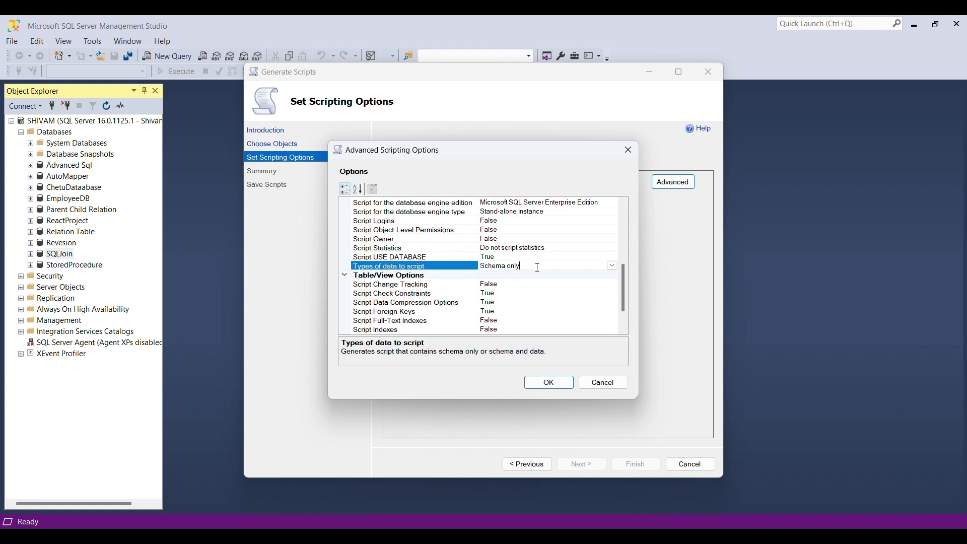
pyautogui.click(613, 267)
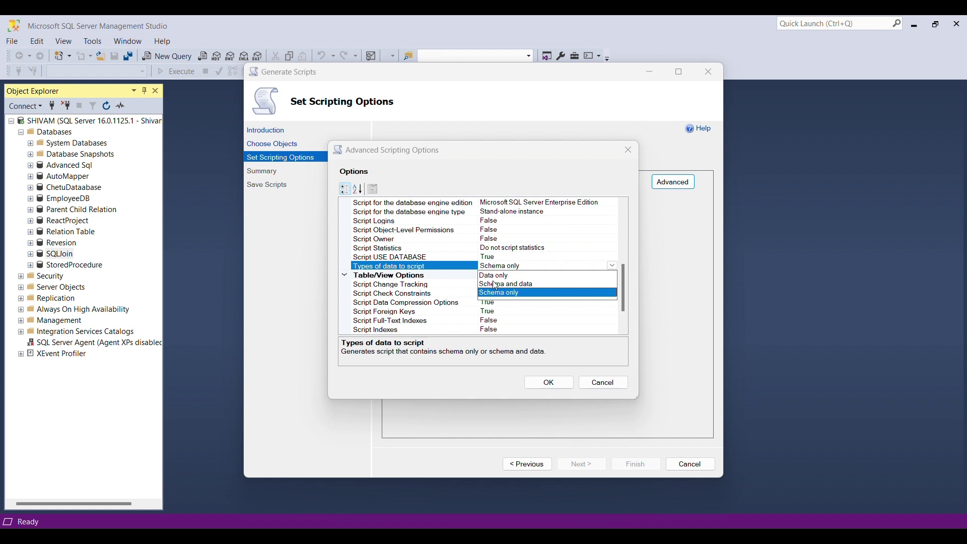
pyautogui.click(534, 286)
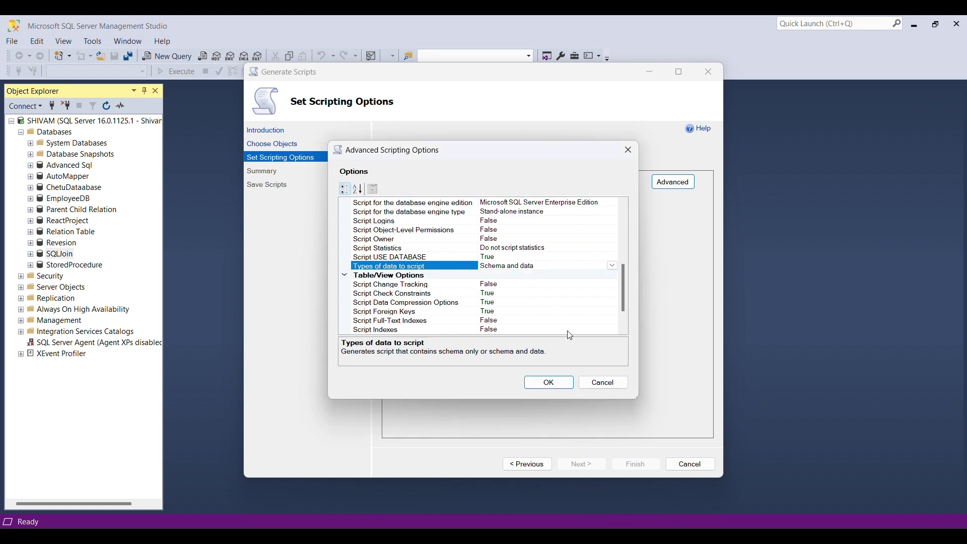
pyautogui.click(560, 387)
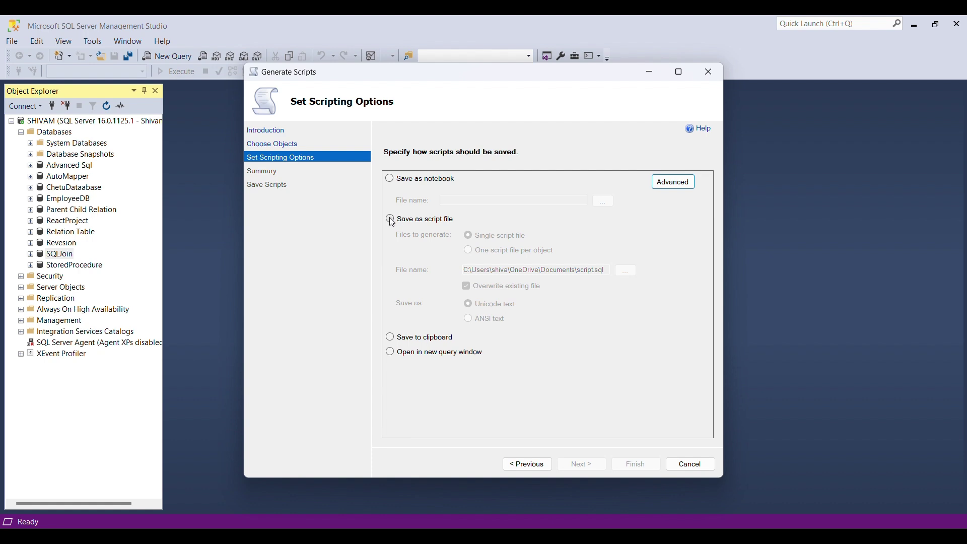
# Set the output to a single script file named "Script database" located on the Desktop
pyautogui.click(392, 220)
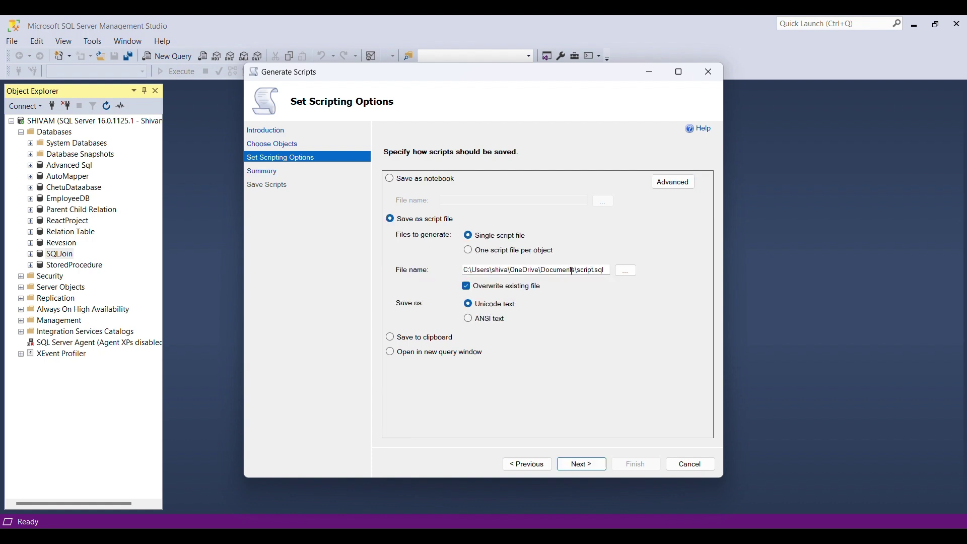
pyautogui.click(628, 272)
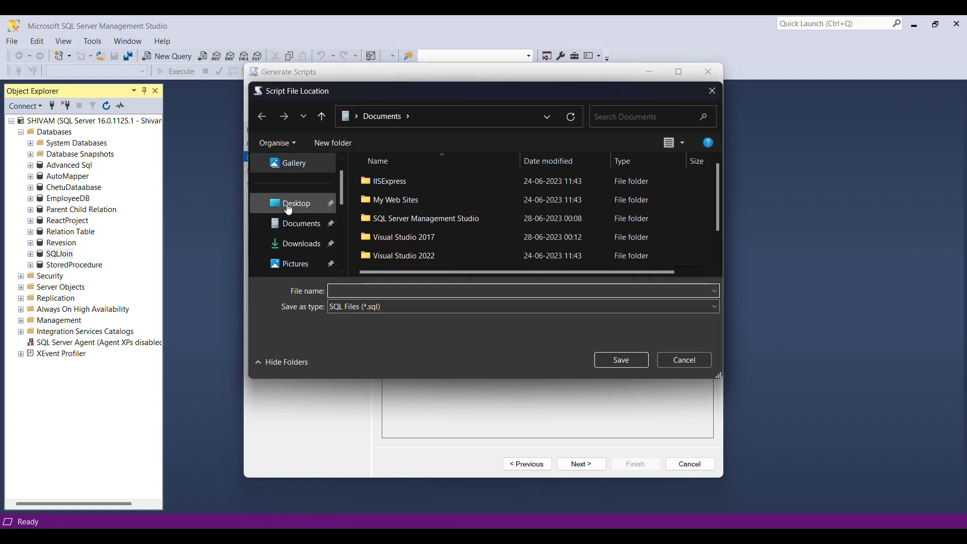
pyautogui.click(313, 206)
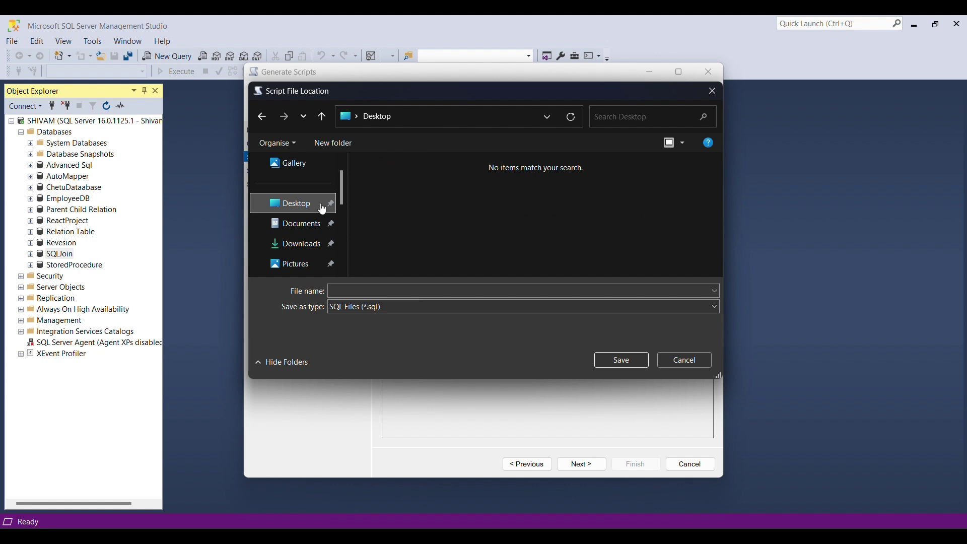
pyautogui.click(478, 289)
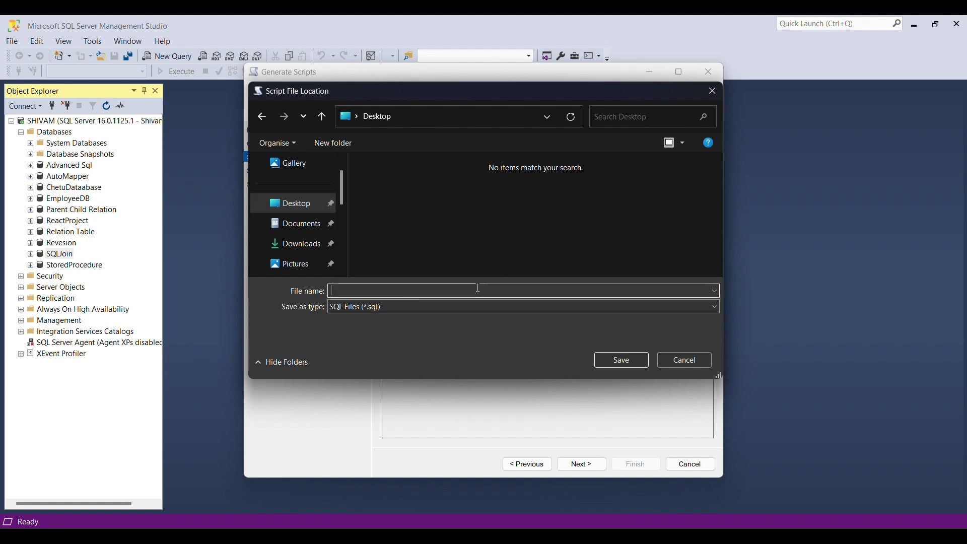
pyautogui.write('Script database')
pyautogui.click(615, 363)
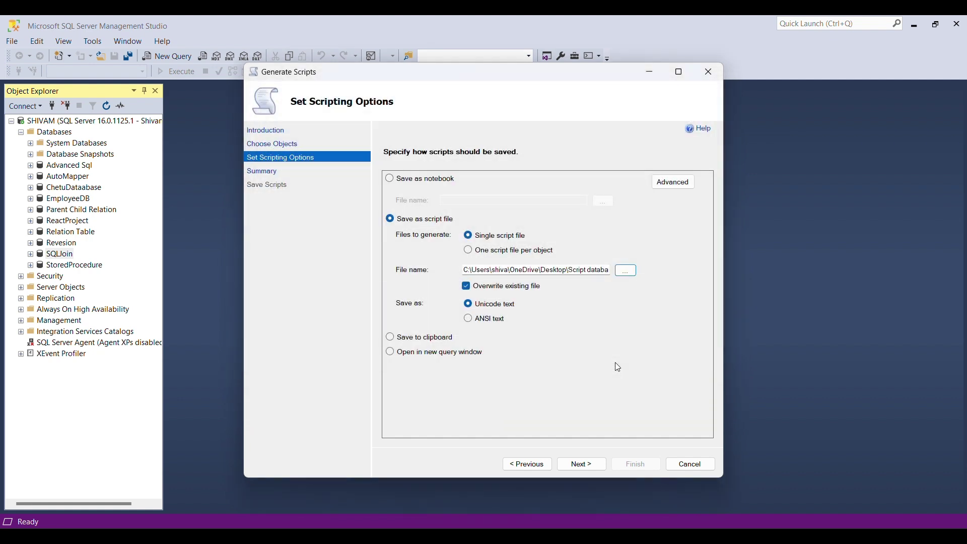
# Accept the summary to generate the script file and finish the wizard
pyautogui.click(589, 467)
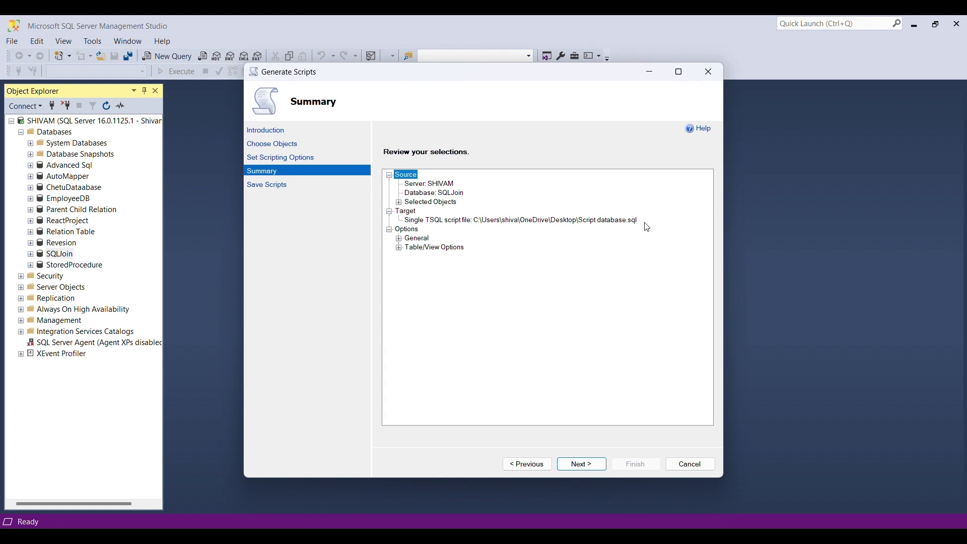
pyautogui.click(583, 466)
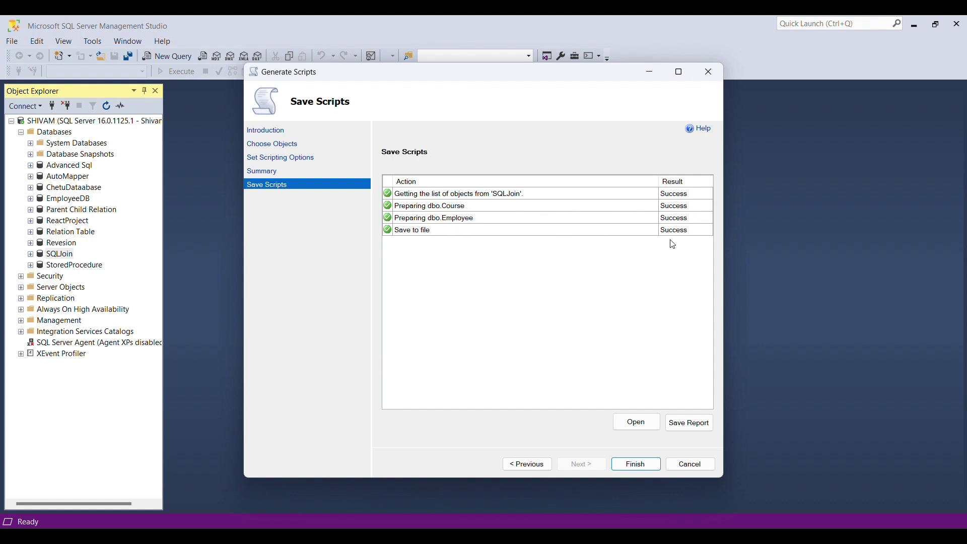
pyautogui.click(639, 466)
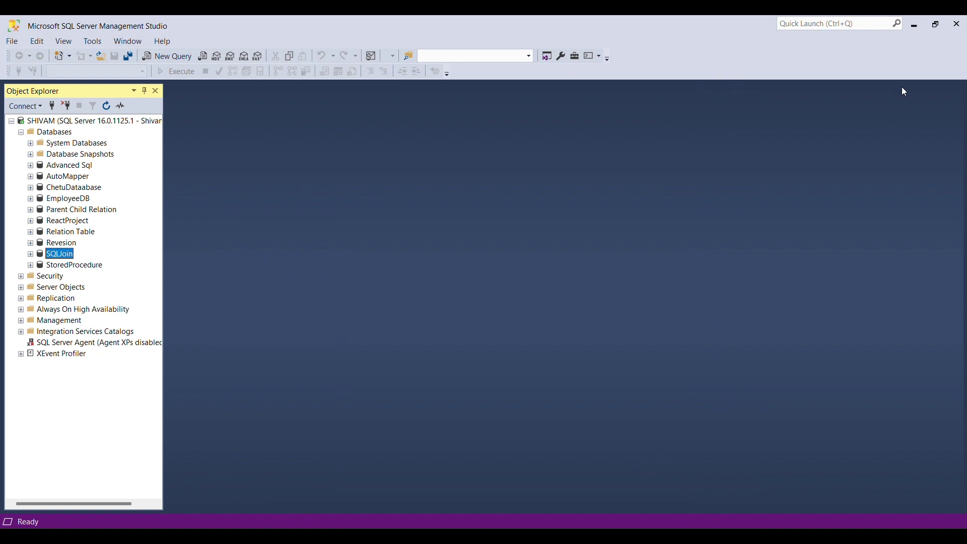
# Switch to the Windows desktop and open the saved "Script database" file with SSMS 19
pyautogui.click(914, 25)
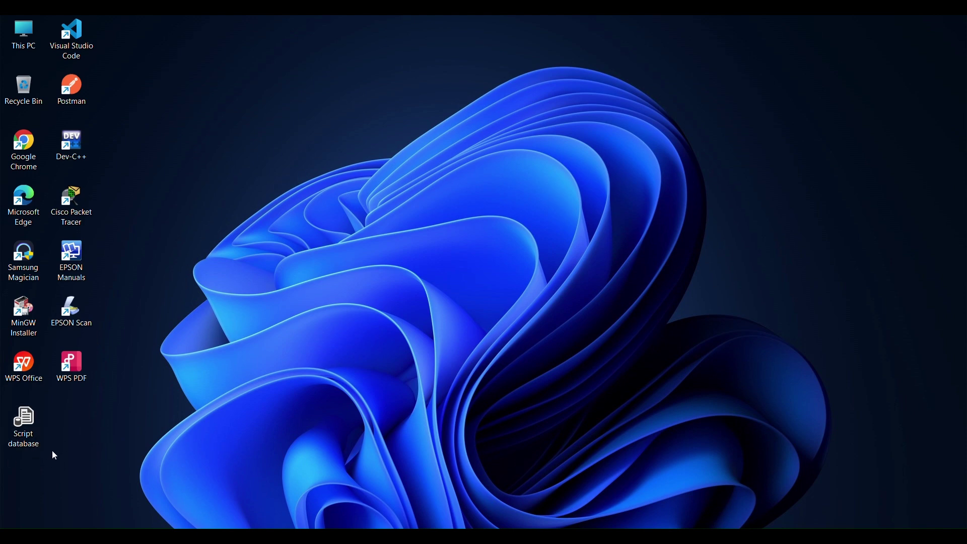
pyautogui.rightClick(26, 416)
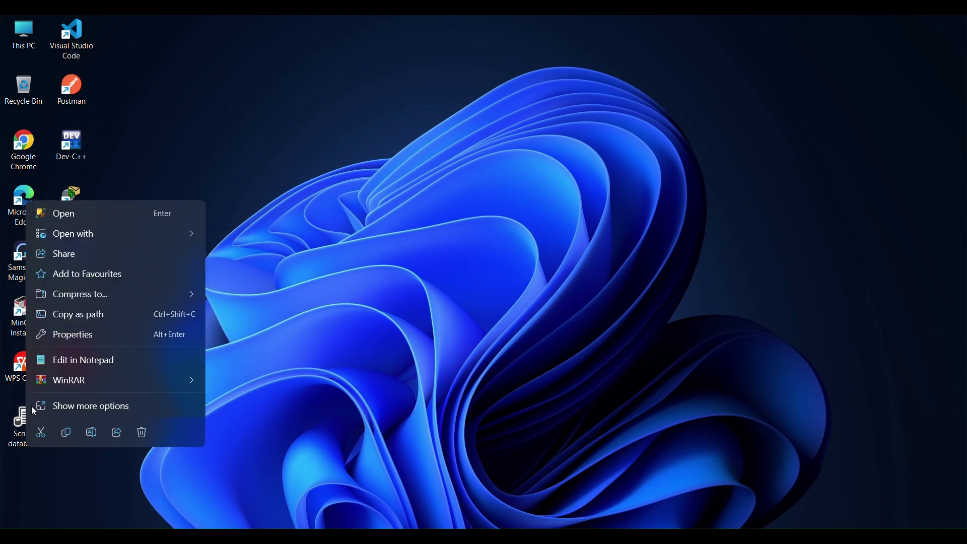
pyautogui.moveTo(123, 231)
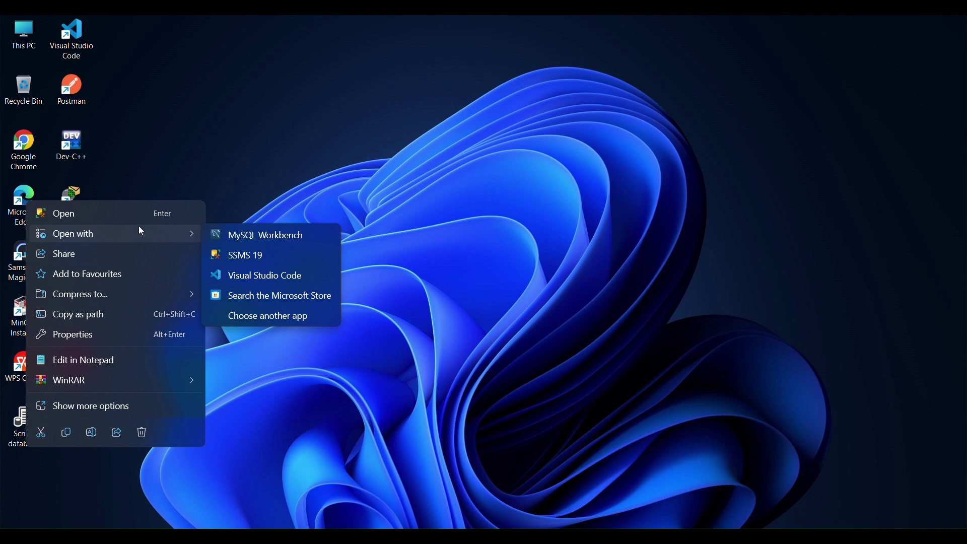
pyautogui.click(246, 253)
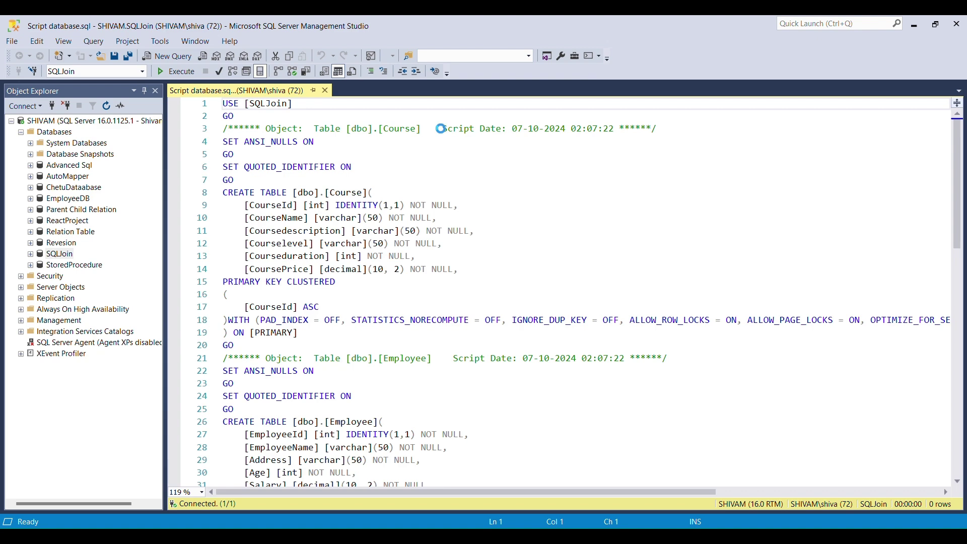
# Examine the generated script's CREATE TABLE and INSERT statements for the Course and Employee tables
pyautogui.scroll(-2, 399, 238)
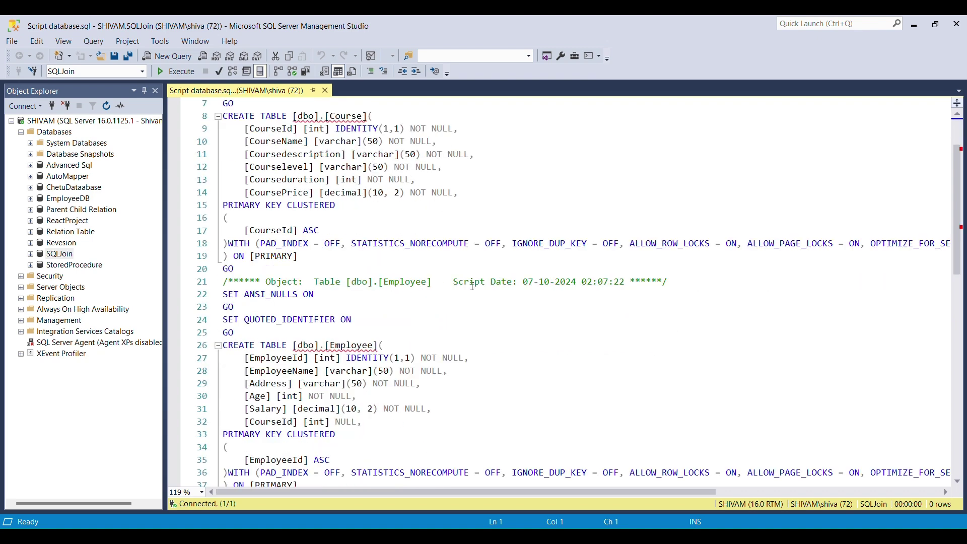
pyautogui.scroll(-8, 605, 283)
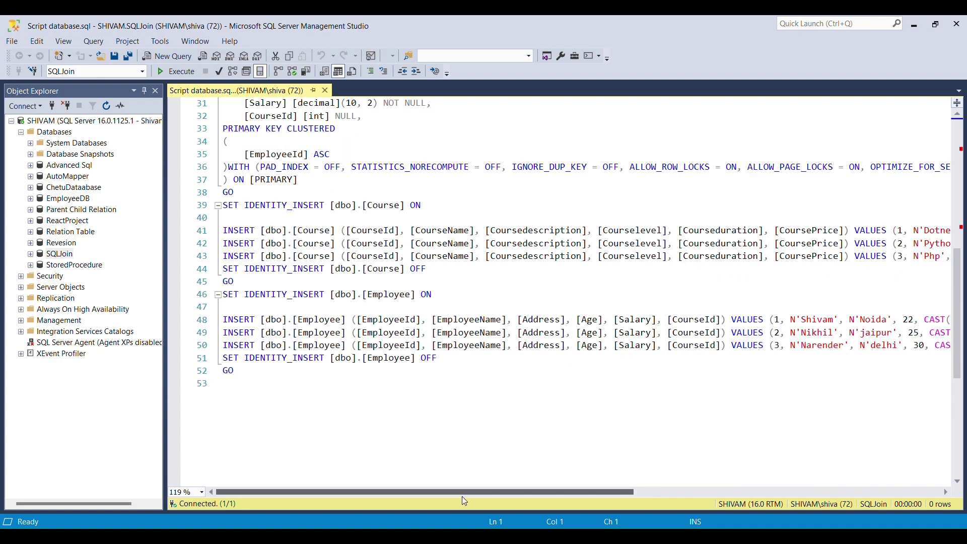
pyautogui.moveTo(458, 492); pyautogui.dragTo(427, 461)
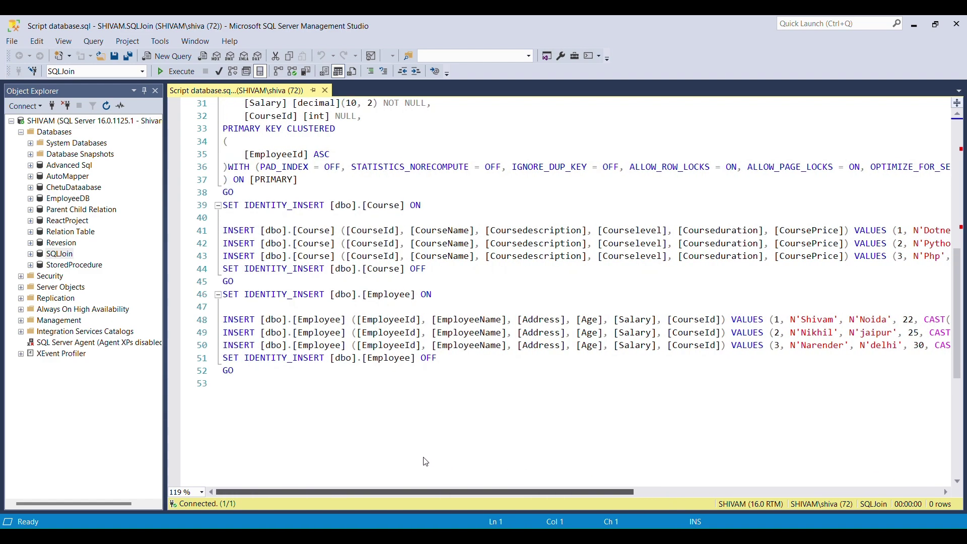
pyautogui.scroll(9, 425, 459)
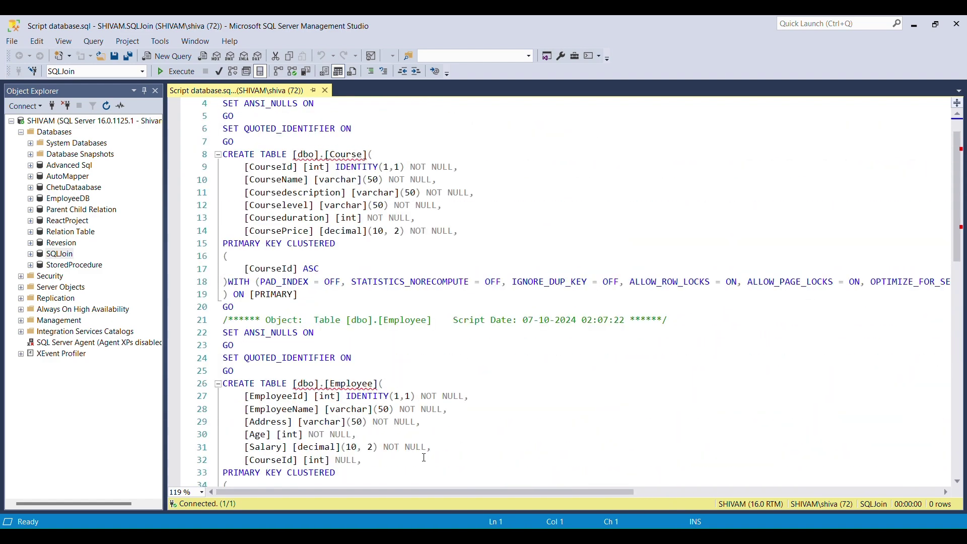
pyautogui.scroll(1, 424, 457)
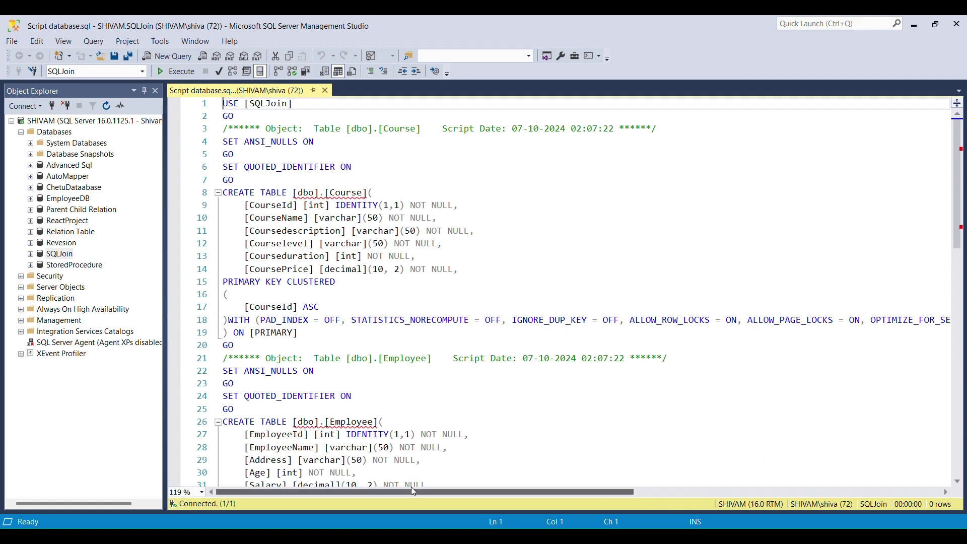
pyautogui.moveTo(404, 491)
pyautogui.mouseDown()
pyautogui.moveTo(557, 491)
pyautogui.moveTo(398, 492)
pyautogui.mouseUp()
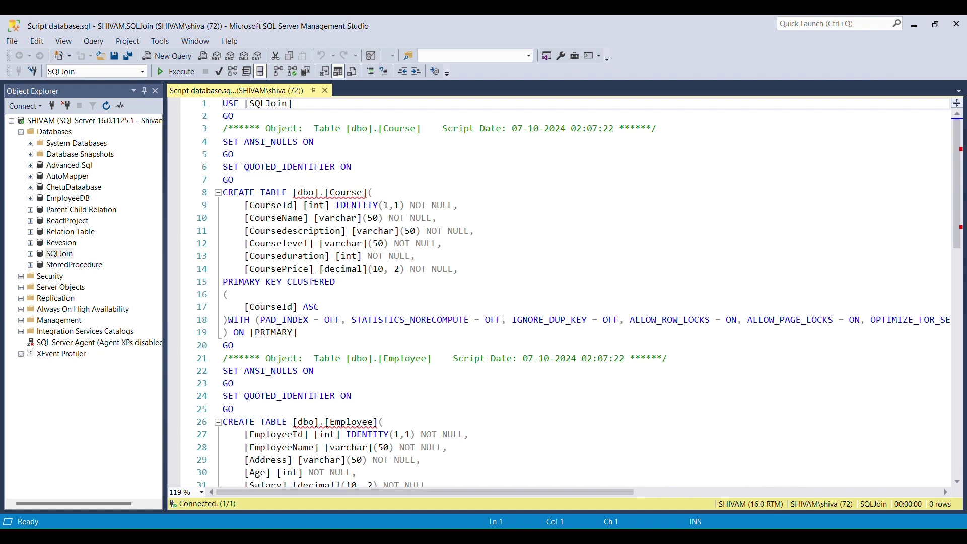